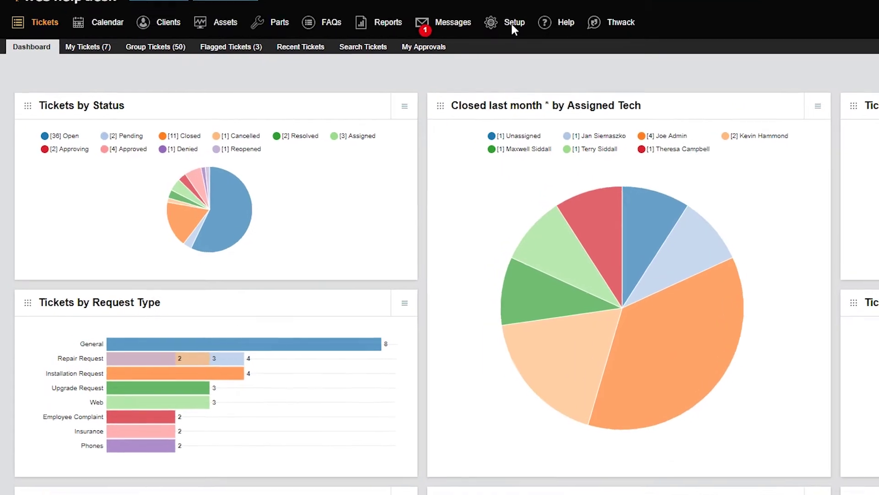
Open the list of existing techs in the Setup area
{"action": "left_click", "coordinate": [417, 30]}
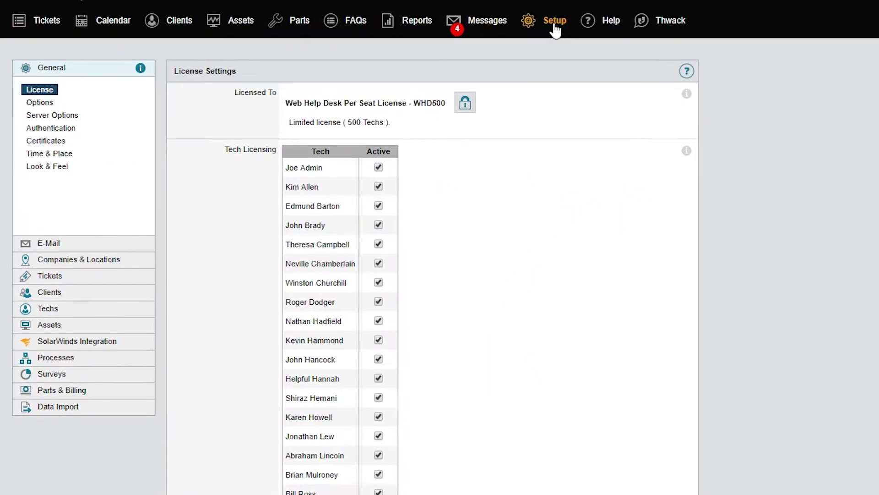
{"action": "left_click", "coordinate": [91, 321]}
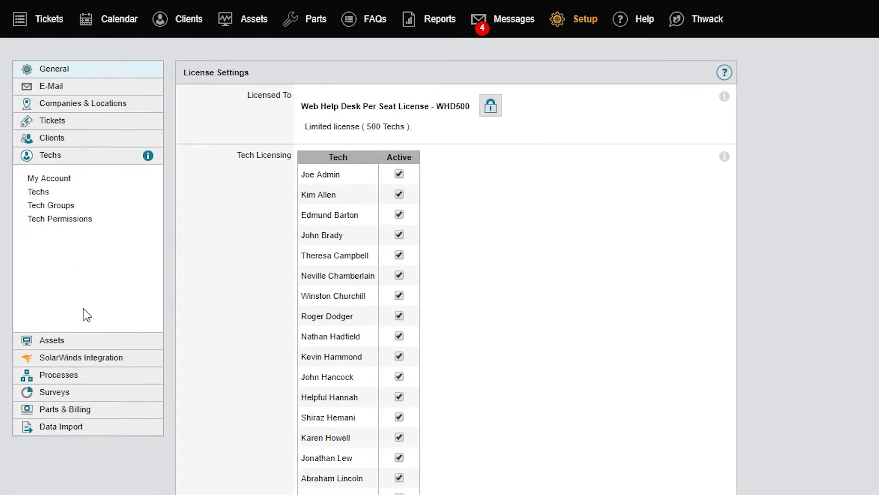
{"action": "left_click", "coordinate": [48, 193]}
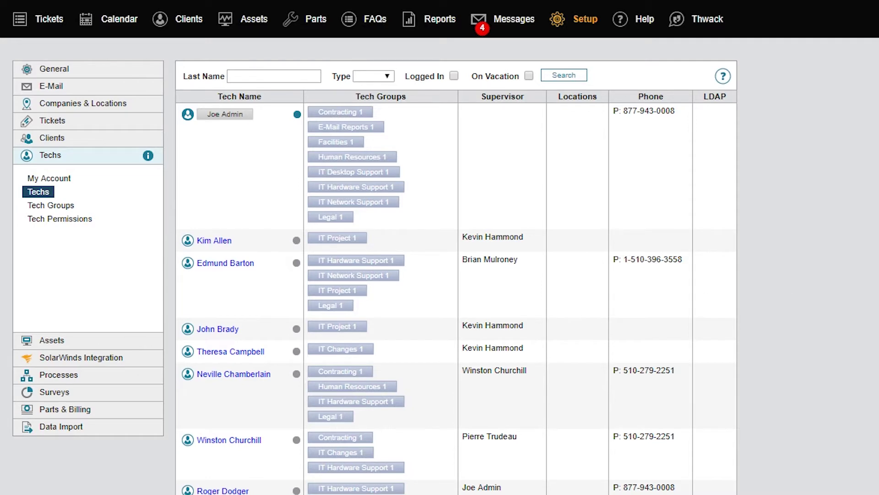
{"action": "scroll", "coordinate": [440, 247], "scroll_direction": "down", "scroll_amount": 15}
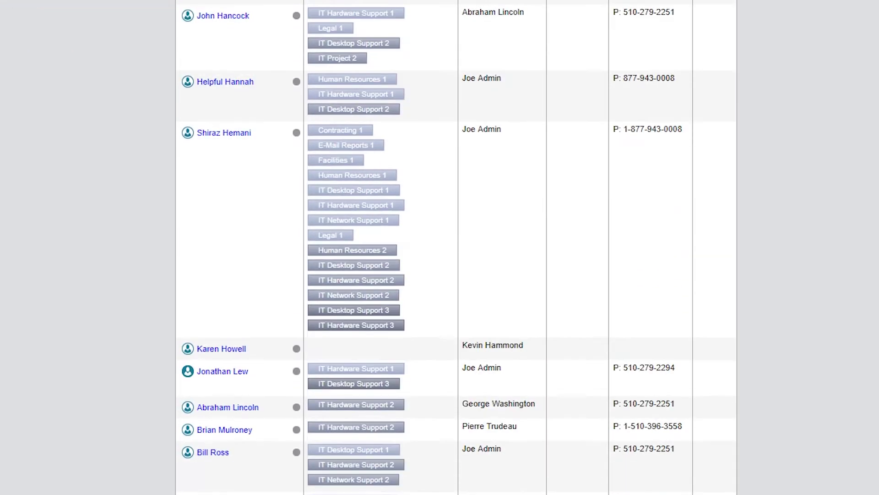
{"action": "scroll", "coordinate": [439, 247], "scroll_direction": "down", "scroll_amount": 12}
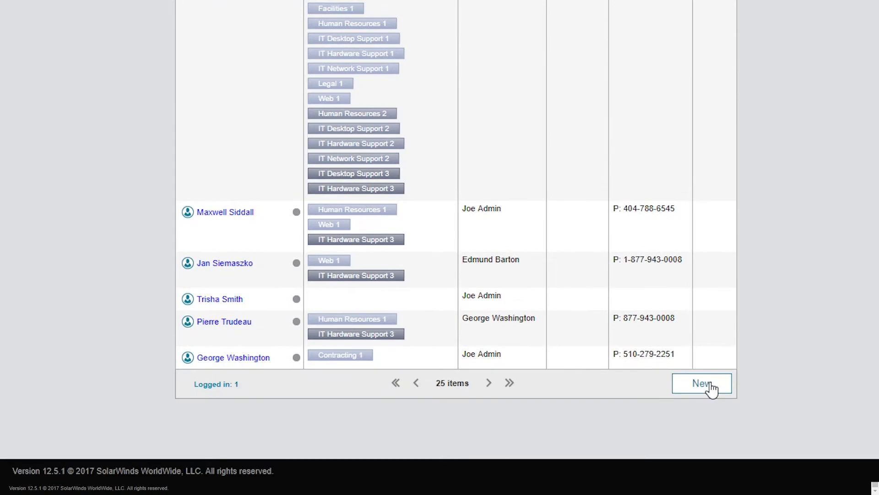
Start a new tech account with Account Type set to Tech
{"action": "left_click", "coordinate": [703, 384]}
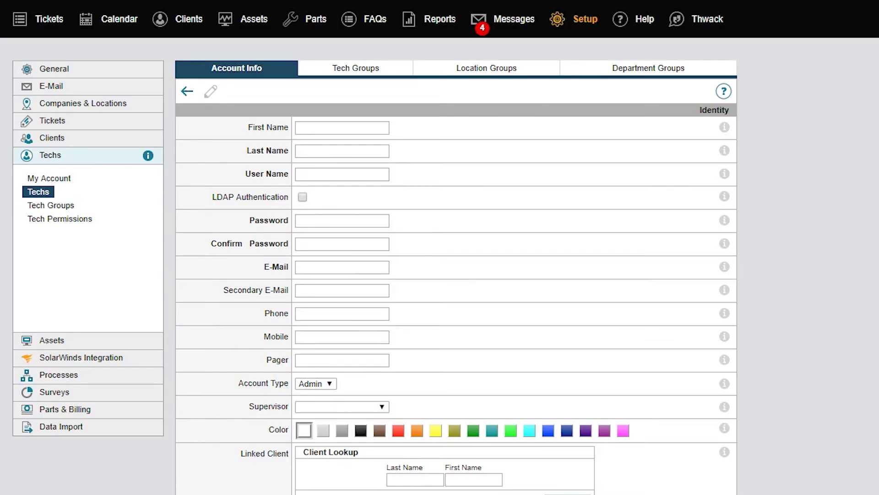
{"action": "left_click", "coordinate": [332, 387]}
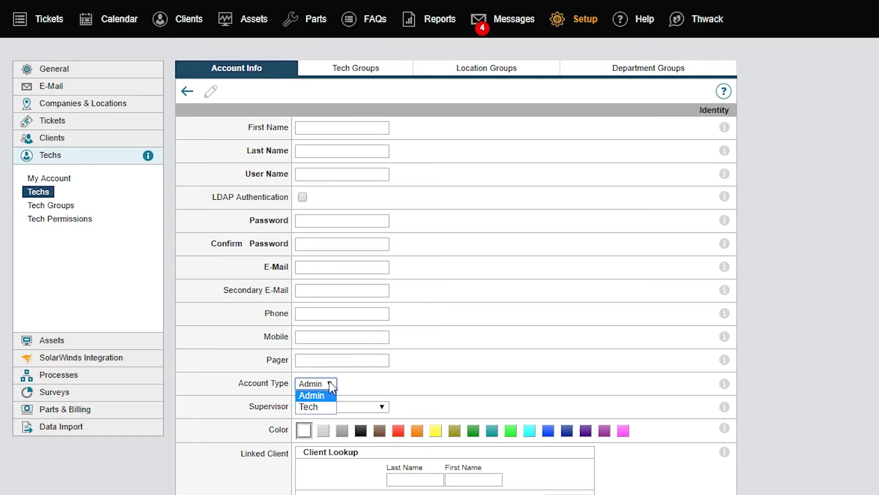
{"action": "left_click", "coordinate": [323, 409]}
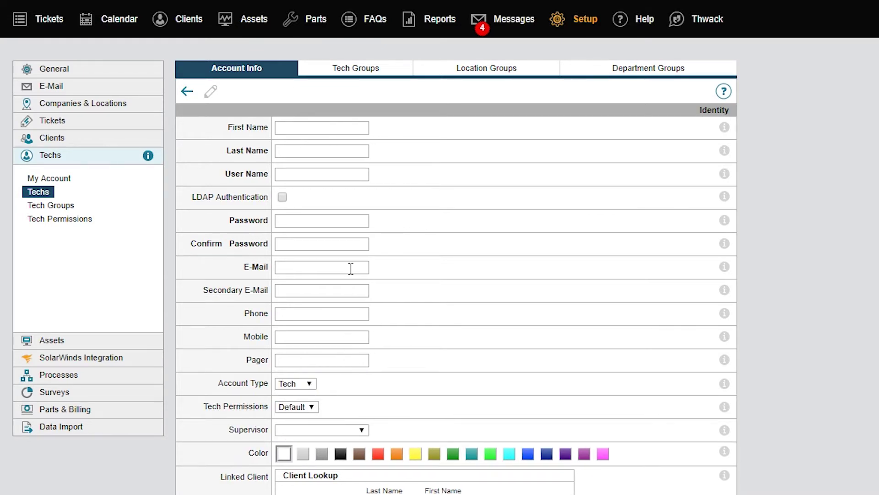
Enter the new tech's first name, last name and user name
{"action": "left_click", "coordinate": [335, 129]}
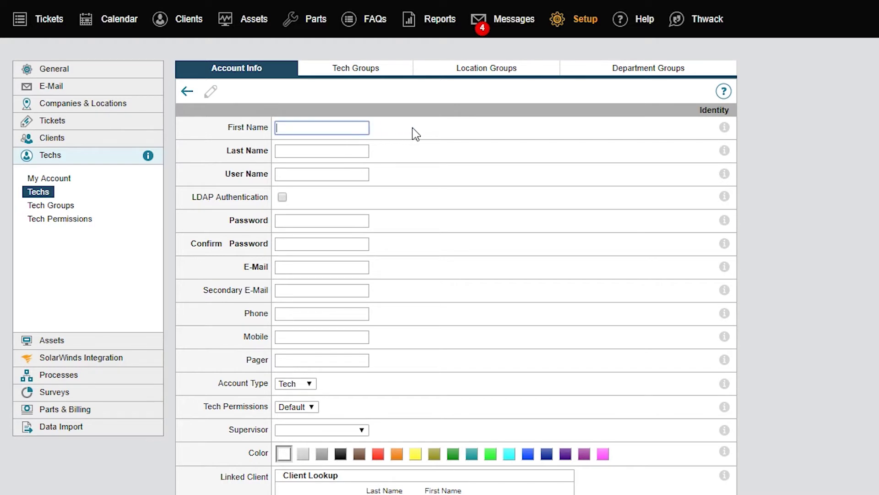
{"action": "left_click", "coordinate": [357, 151]}
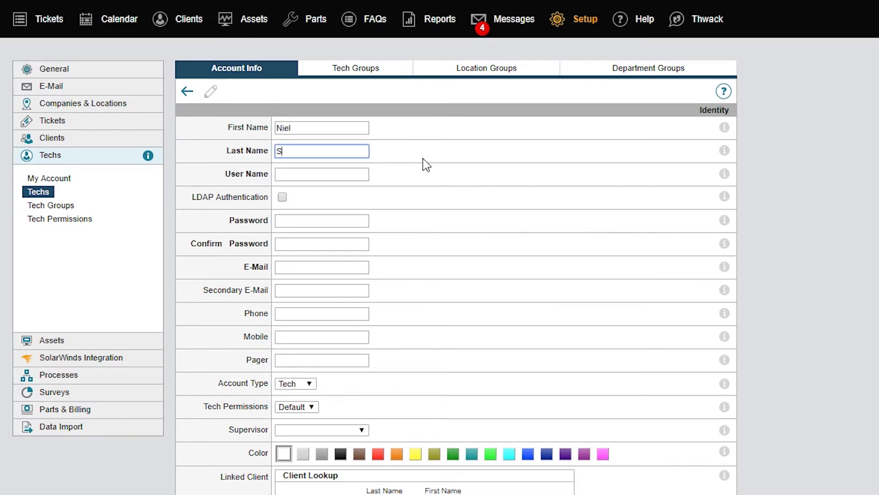
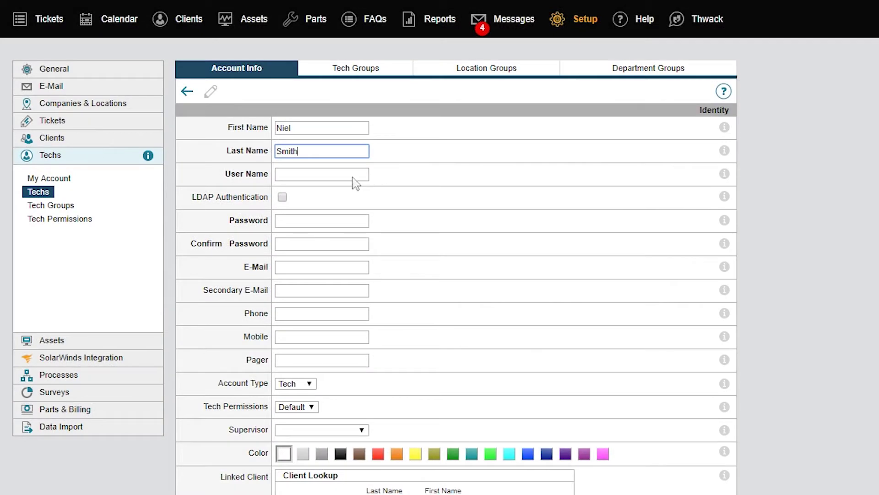
{"action": "left_click", "coordinate": [296, 183]}
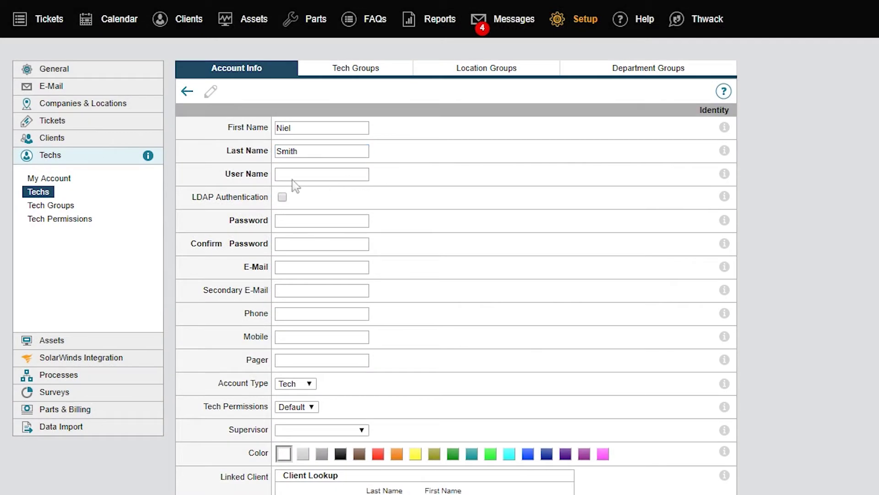
{"action": "left_click", "coordinate": [277, 174]}
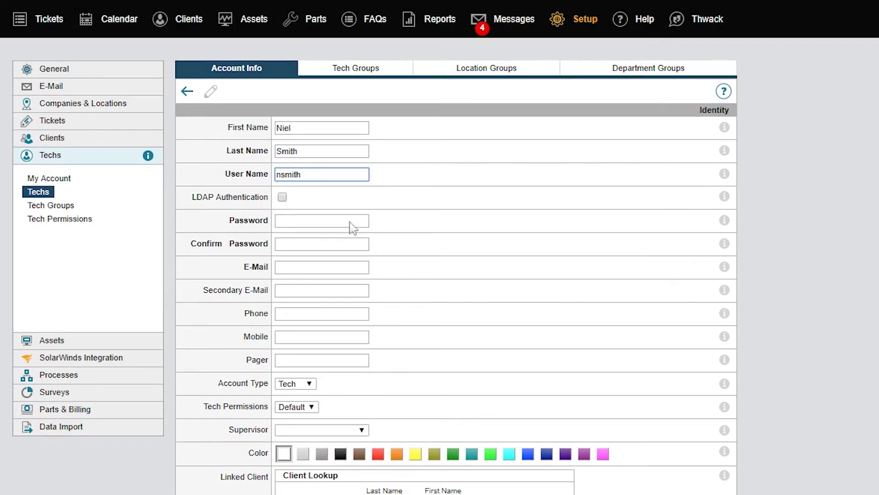
Enter and confirm the account password, then fill in the tech's primary and secondary e-mail addresses
{"action": "left_click", "coordinate": [352, 225]}
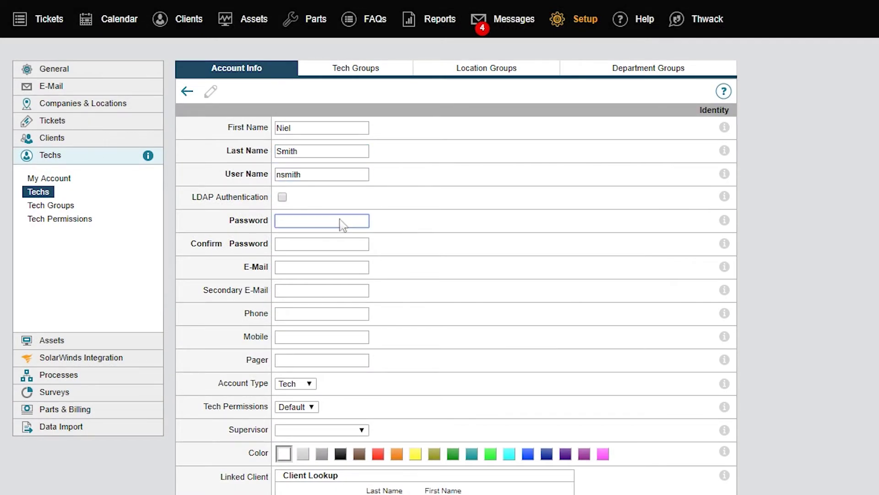
{"action": "type", "text": "****"}
{"action": "left_click", "coordinate": [290, 246]}
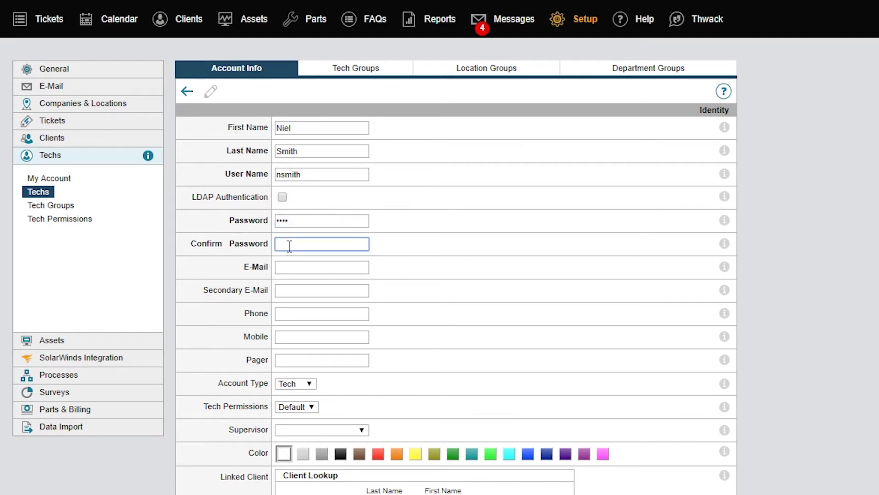
{"action": "type", "text": "****"}
{"action": "left_click", "coordinate": [329, 265]}
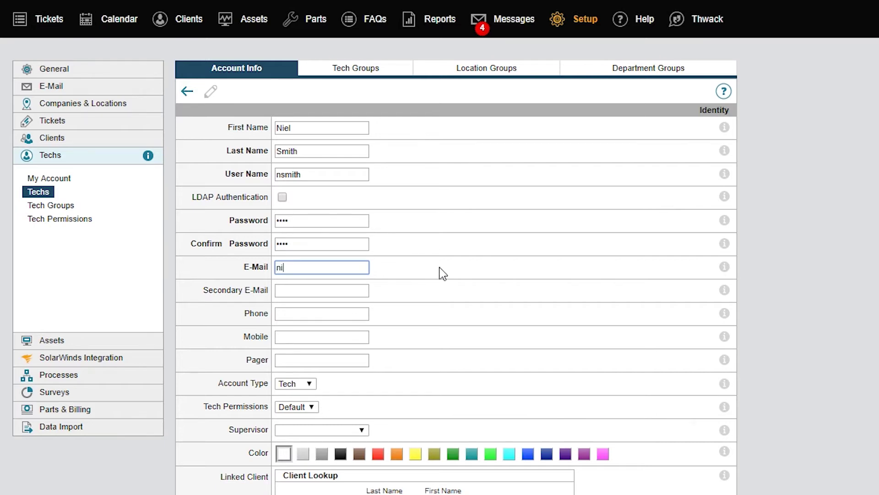
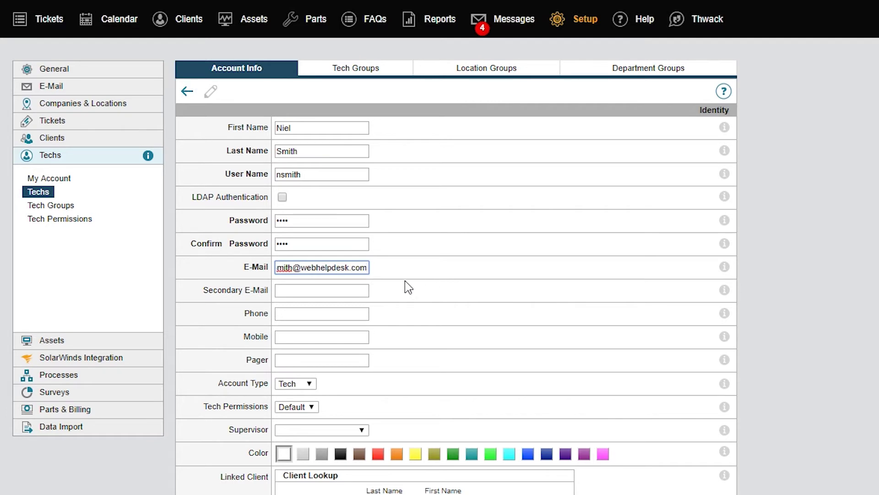
{"action": "left_click", "coordinate": [360, 290]}
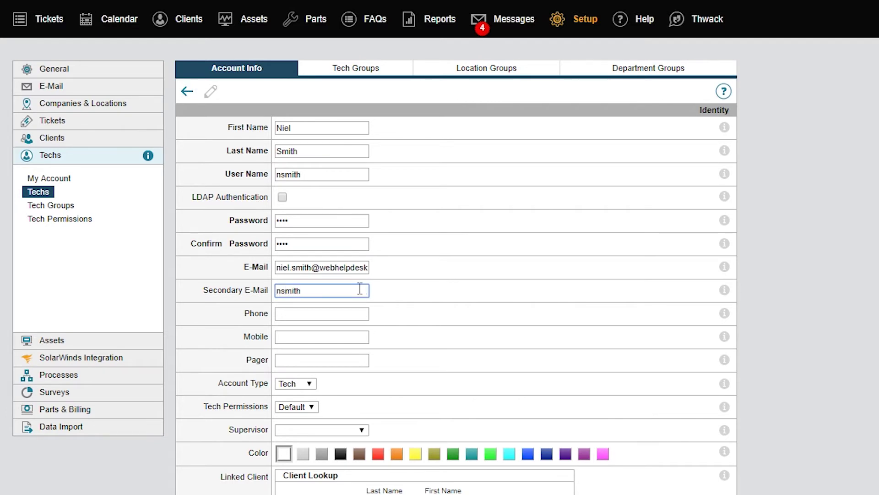
Choose the admin account as the new tech's supervisor, leaving the lower settings at their defaults
{"action": "scroll", "coordinate": [443, 294], "scroll_direction": "down", "scroll_amount": 2}
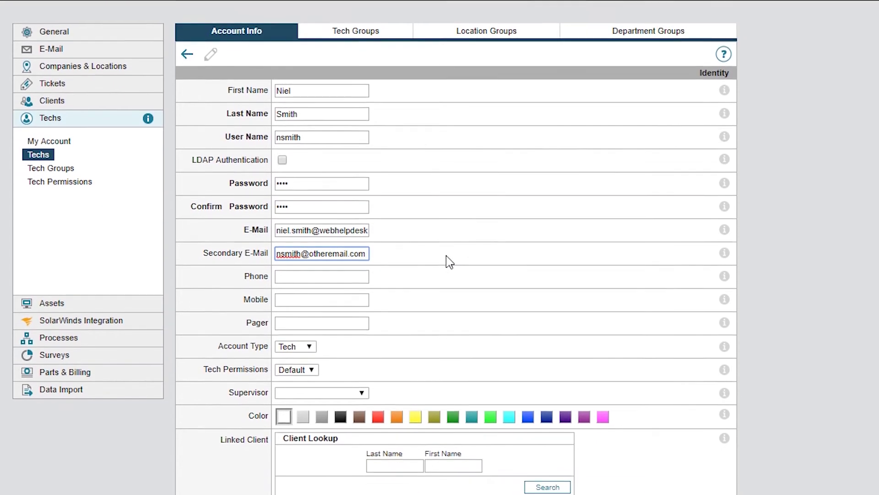
{"action": "scroll", "coordinate": [443, 215], "scroll_direction": "down", "scroll_amount": 3}
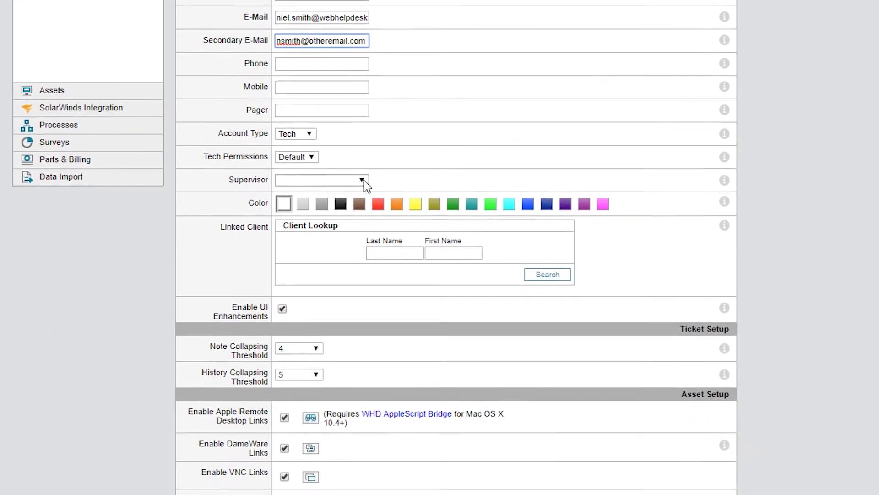
{"action": "left_click", "coordinate": [363, 178]}
{"action": "left_click", "coordinate": [341, 201]}
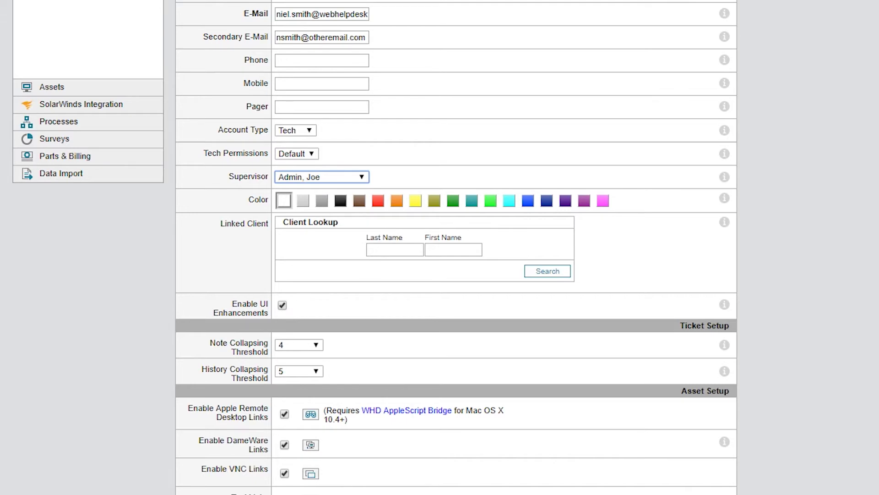
{"action": "scroll", "coordinate": [456, 247], "scroll_direction": "down", "scroll_amount": 5}
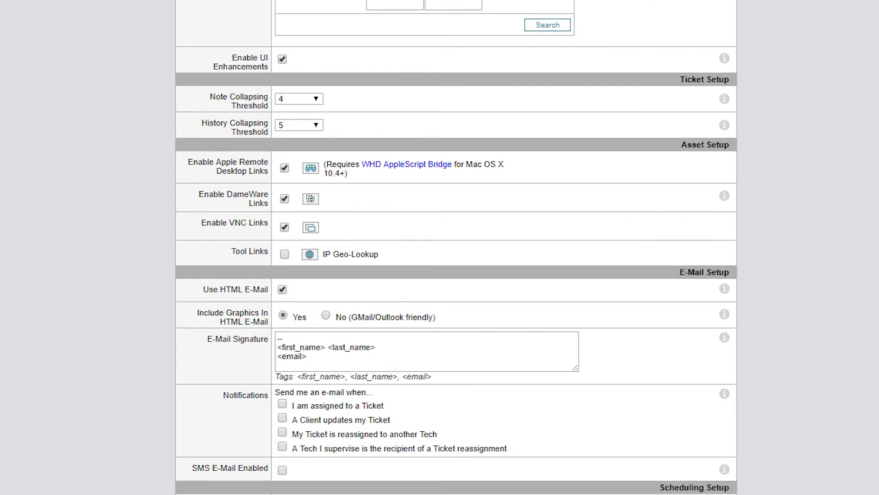
{"action": "scroll", "coordinate": [456, 247], "scroll_direction": "down", "scroll_amount": 4}
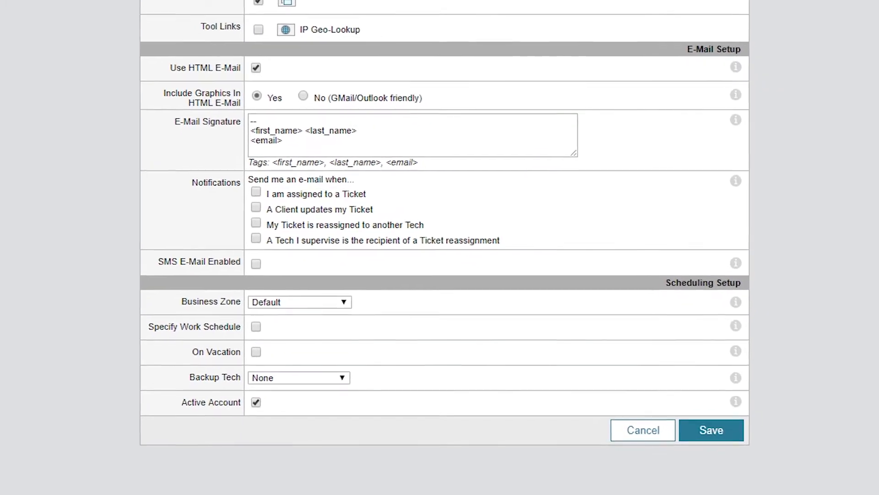
Set Business Zone to America/Atlanta, leave Specify Work Schedule off, and save the tech account
{"action": "left_click", "coordinate": [313, 264]}
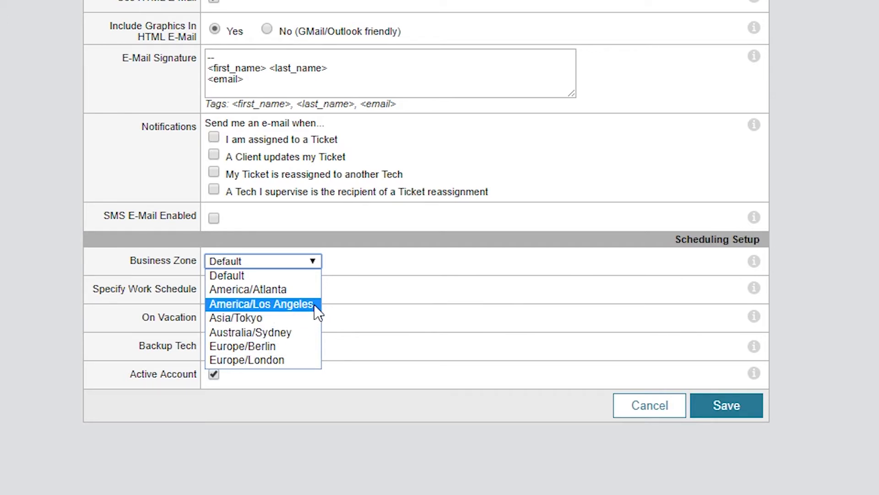
{"action": "left_click", "coordinate": [315, 290]}
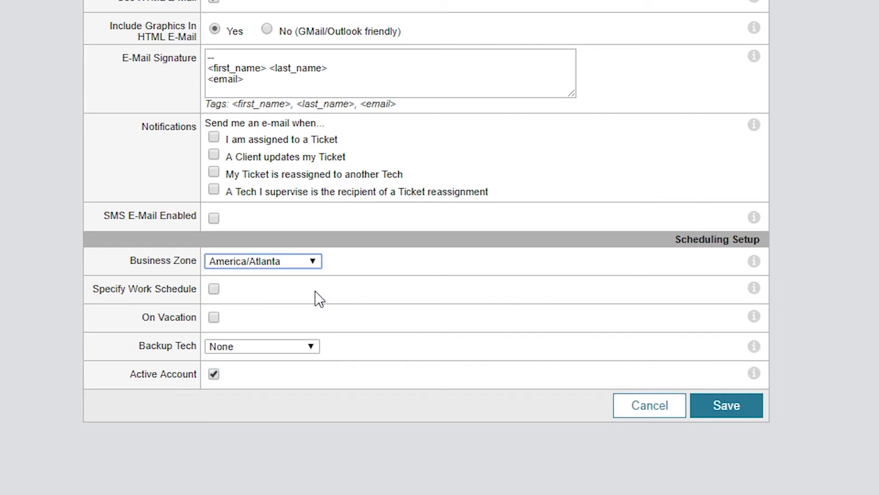
{"action": "left_click", "coordinate": [217, 290]}
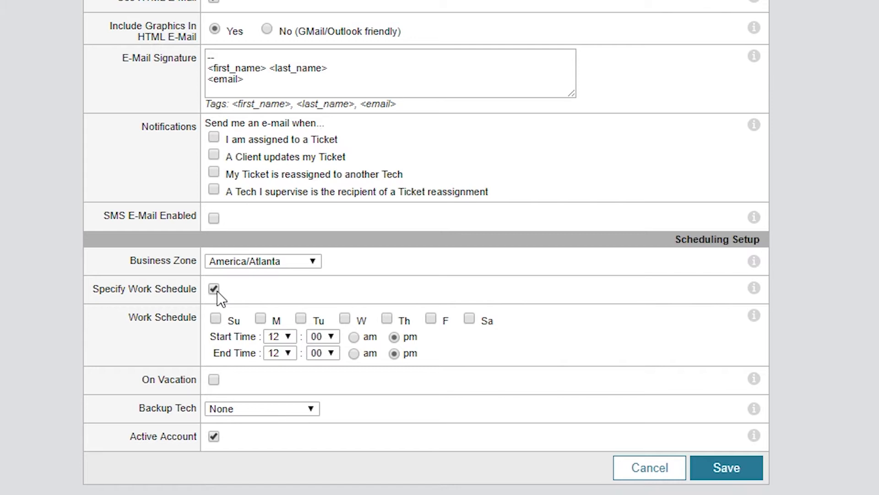
{"action": "left_click", "coordinate": [218, 292]}
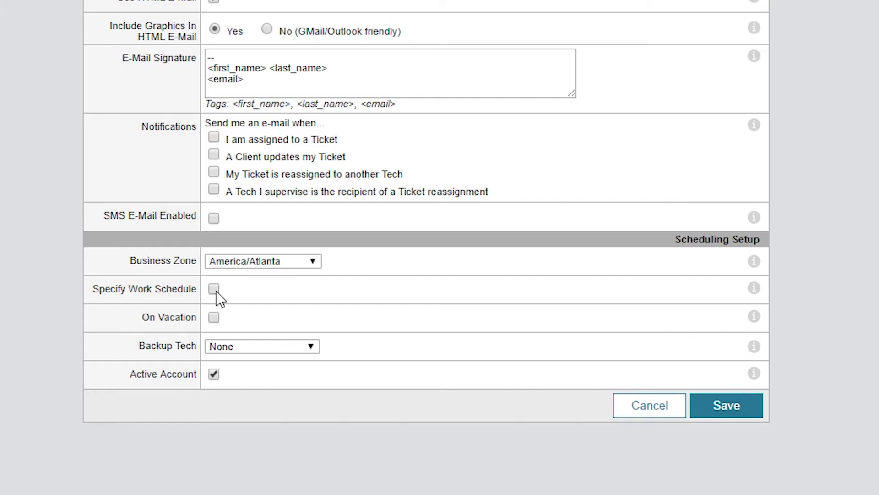
{"action": "left_click", "coordinate": [747, 412]}
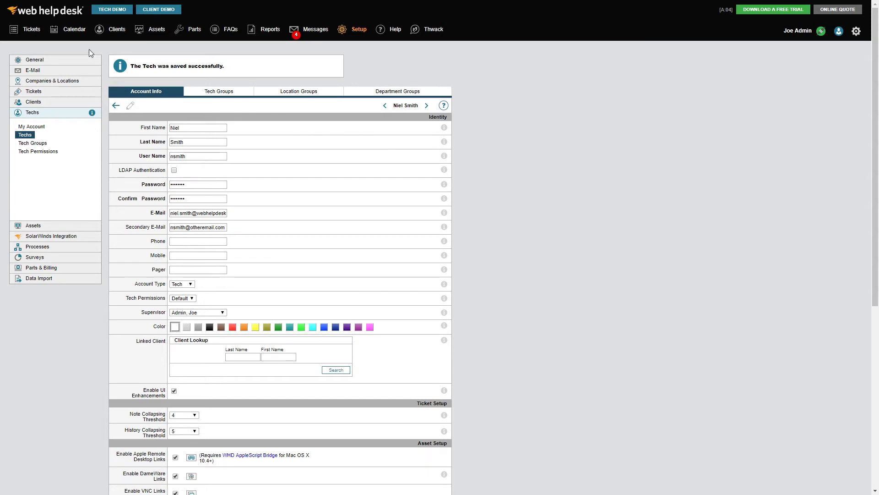
Return to the Tickets dashboard
{"action": "left_click", "coordinate": [25, 30]}
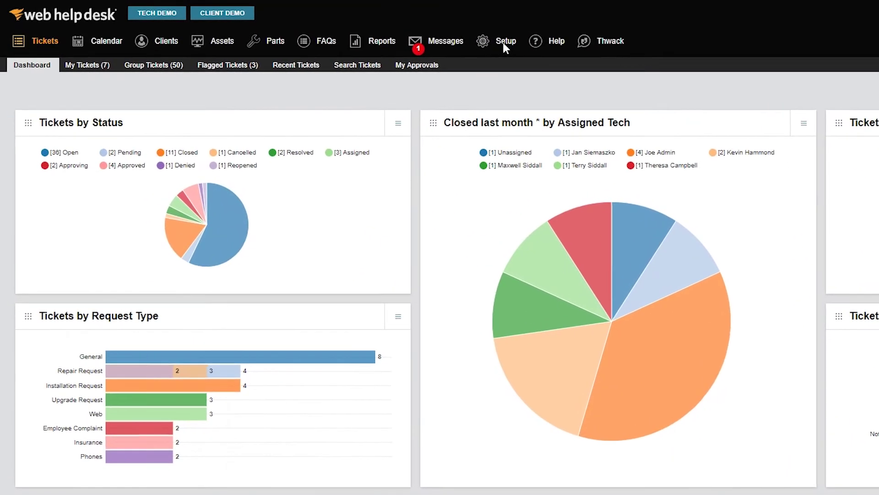
Go to Setup and show the E-Mail section's Incoming Mail Accounts page
{"action": "left_click", "coordinate": [409, 40]}
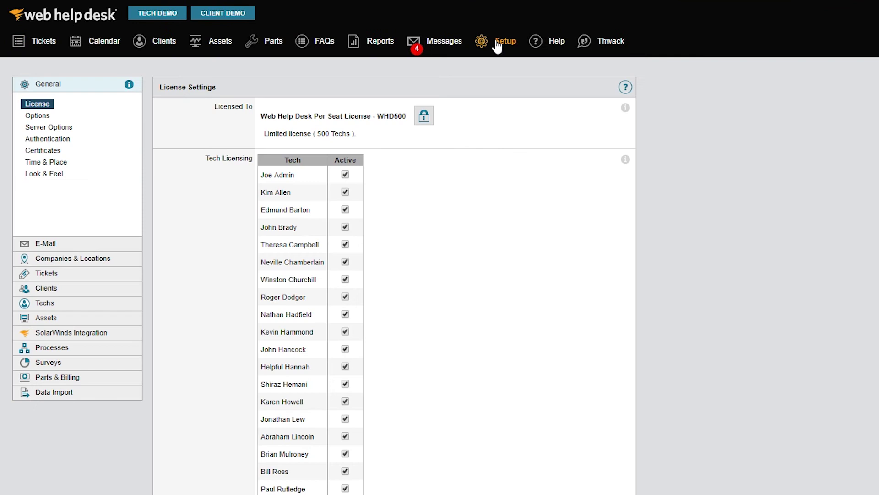
{"action": "left_click", "coordinate": [55, 242]}
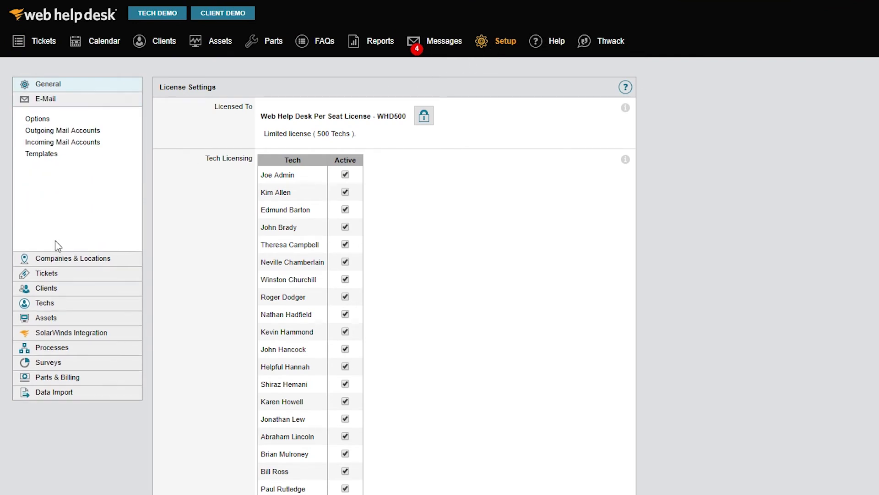
{"action": "left_click", "coordinate": [76, 144]}
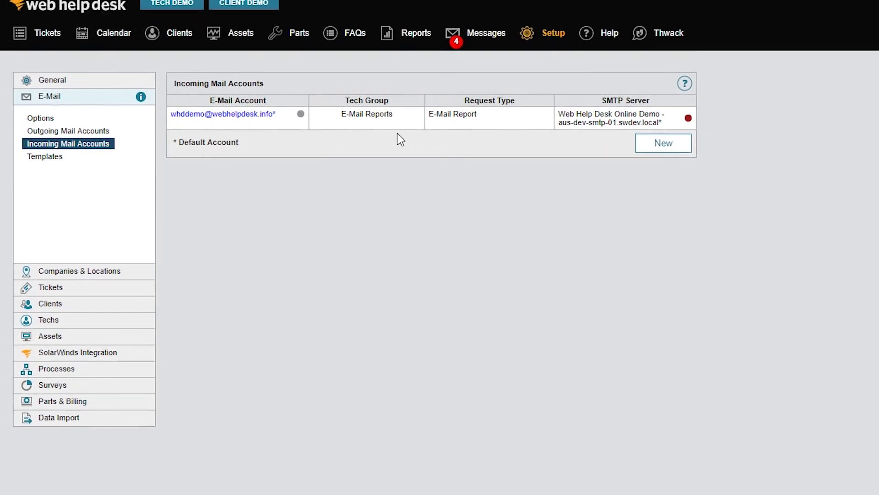
Start a new incoming mail account with Enable E-Mail Tickets left unchecked, and enter the support mailbox address
{"action": "left_click", "coordinate": [705, 145]}
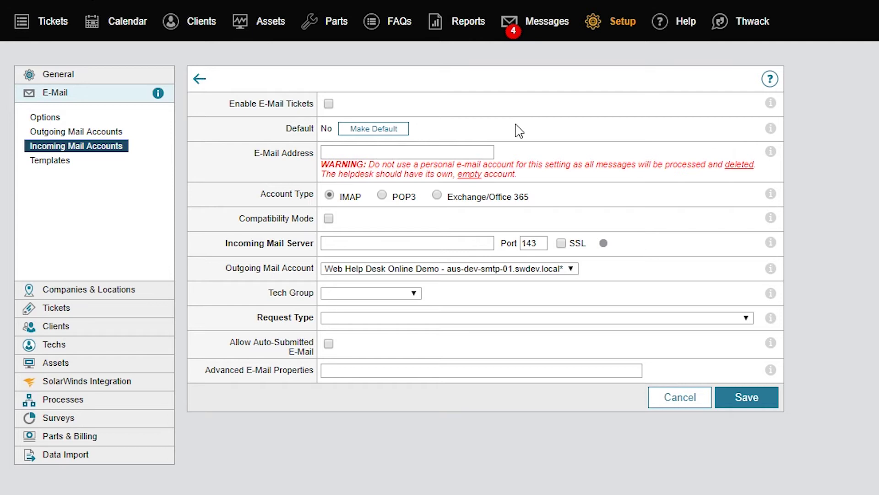
{"action": "left_click", "coordinate": [329, 104]}
{"action": "left_click", "coordinate": [329, 104]}
{"action": "left_click", "coordinate": [470, 152]}
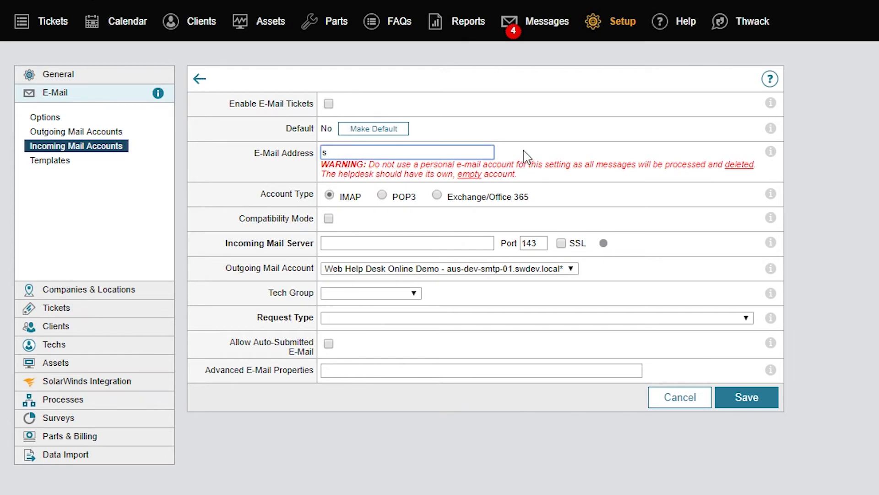
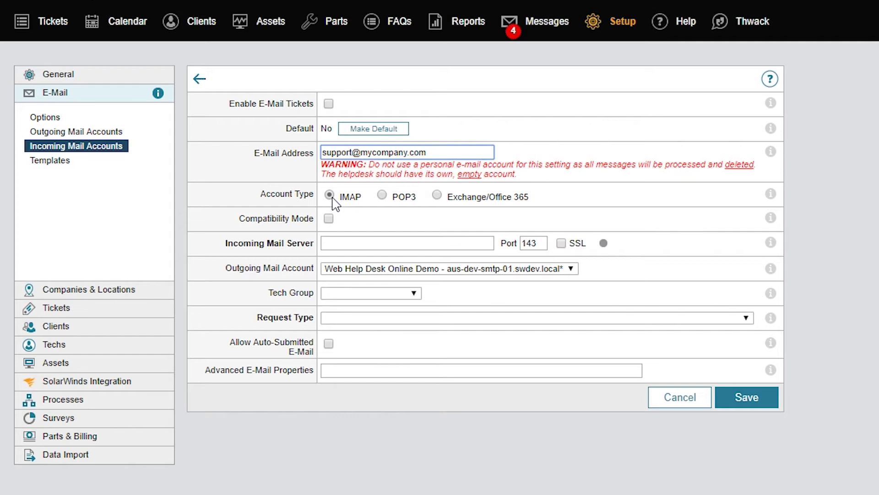
Set the account type to Exchange/Office 365 and the incoming mail server to mail.mycompany.com
{"action": "left_click", "coordinate": [383, 196]}
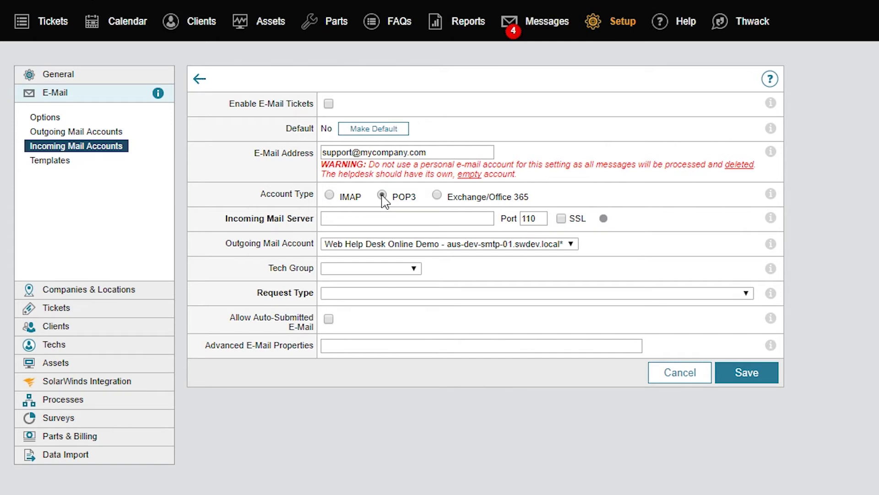
{"action": "left_click", "coordinate": [437, 195]}
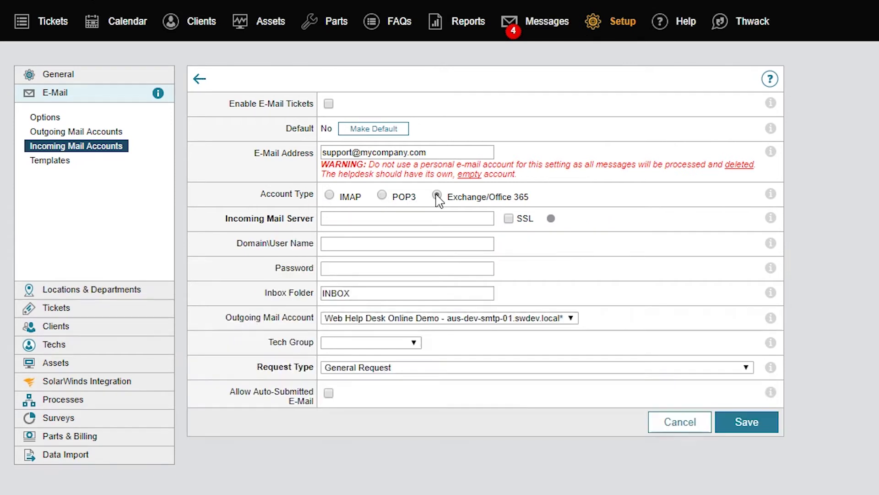
{"action": "left_click", "coordinate": [419, 218]}
{"action": "type", "text": "mail"}
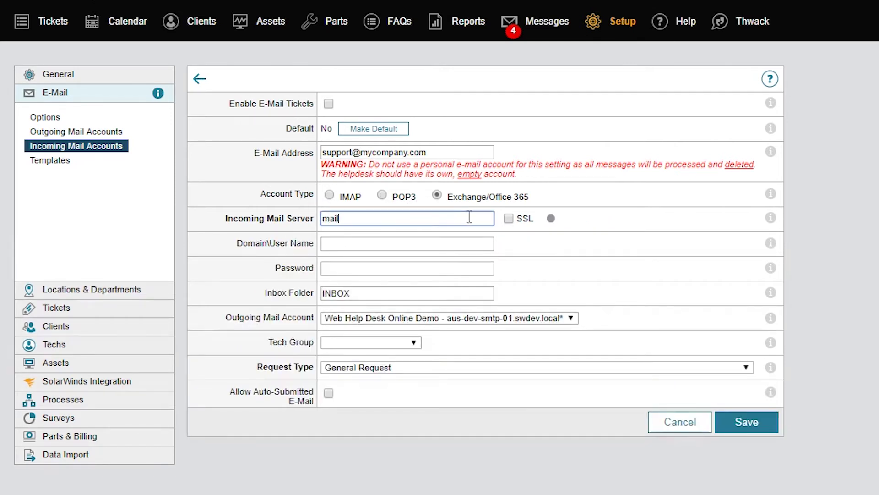
{"action": "type", "text": ".mycompany.com"}
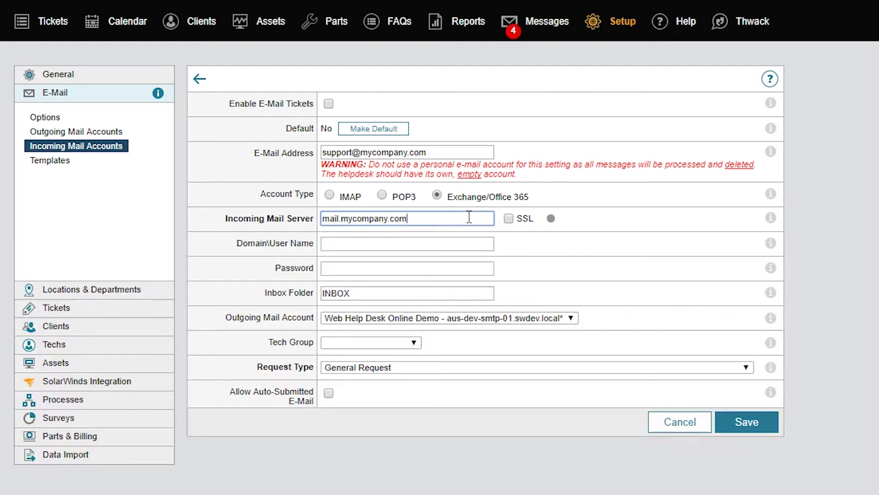
{"action": "left_click", "coordinate": [509, 219]}
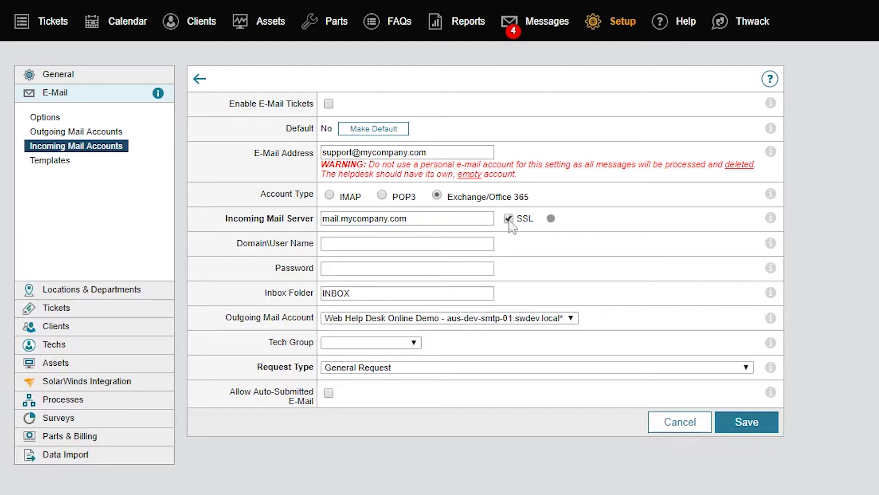
{"action": "left_click", "coordinate": [746, 370]}
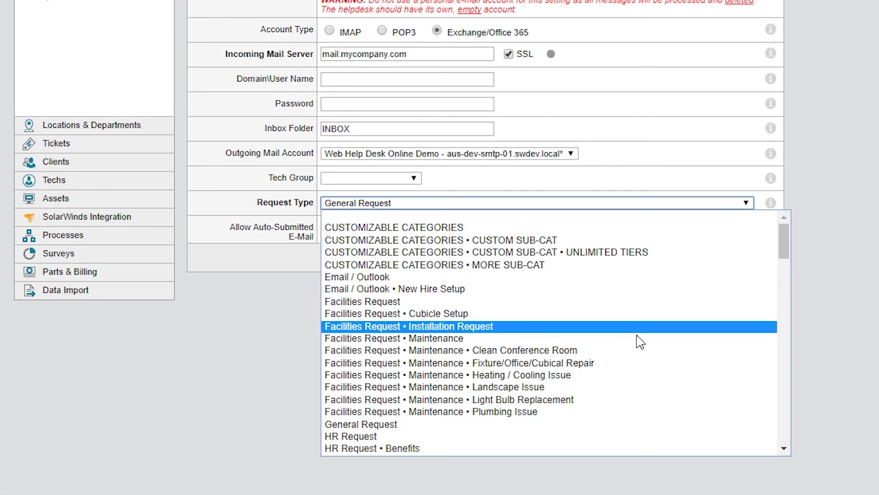
{"action": "left_click", "coordinate": [575, 425]}
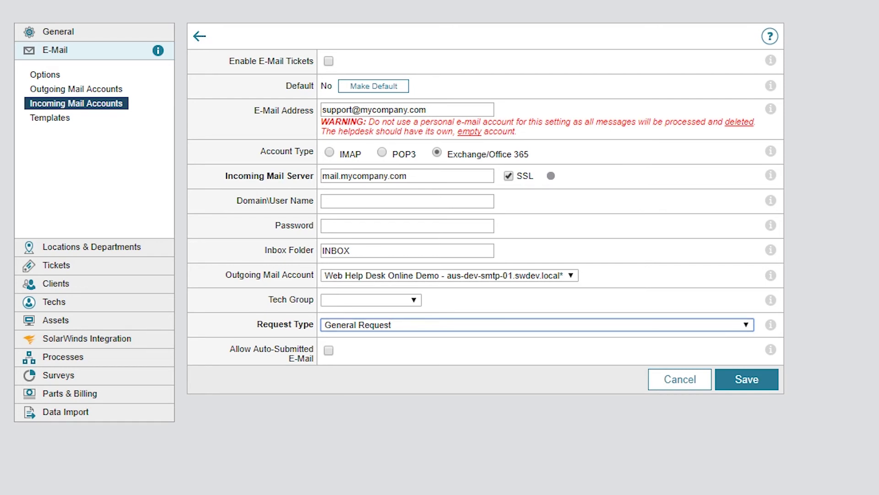
Save the Exchange incoming mail account and go to the E-Mail Options page
{"action": "left_click", "coordinate": [739, 388]}
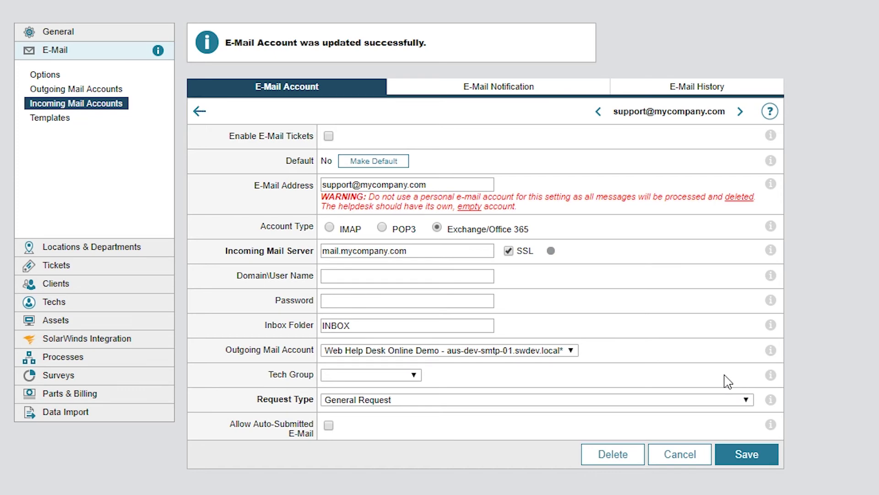
{"action": "left_click", "coordinate": [62, 75]}
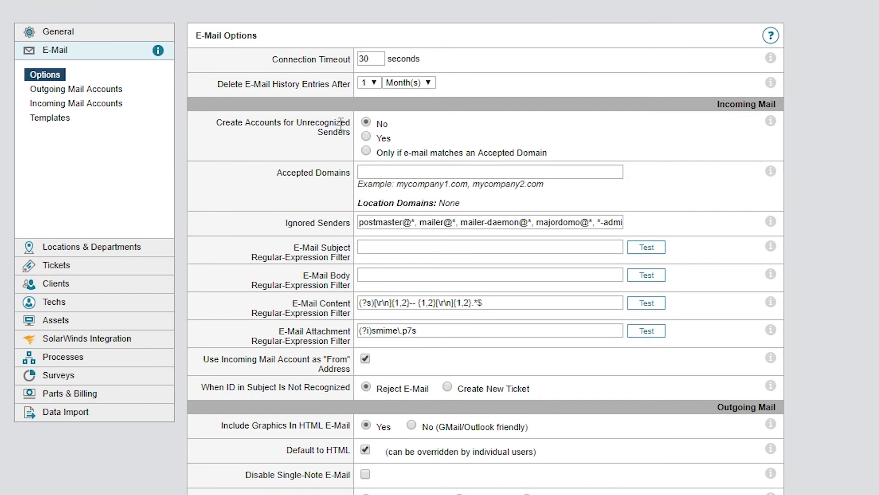
Create accounts for unrecognized senders only if they match the accepted domain mycompany.com
{"action": "left_click", "coordinate": [369, 137]}
{"action": "left_click", "coordinate": [369, 150]}
{"action": "left_click", "coordinate": [380, 169]}
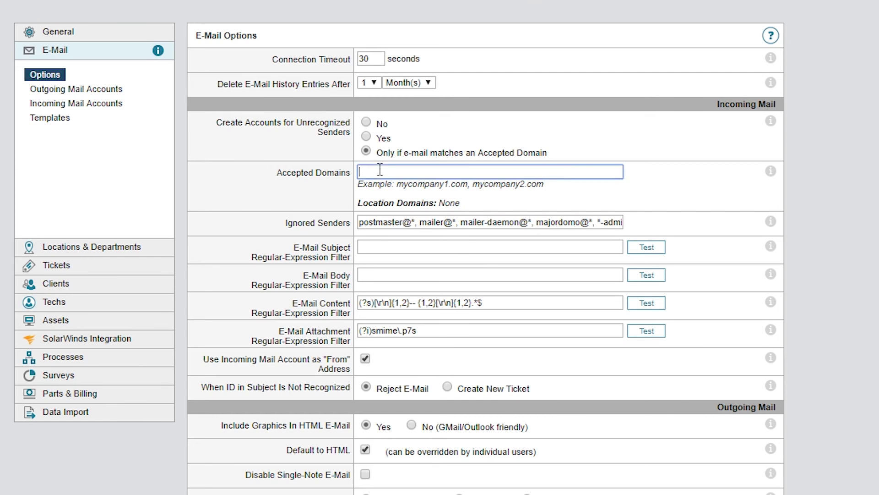
{"action": "type", "text": "mycompany.com"}
{"action": "scroll", "coordinate": [621, 144], "scroll_direction": "down", "scroll_amount": 10}
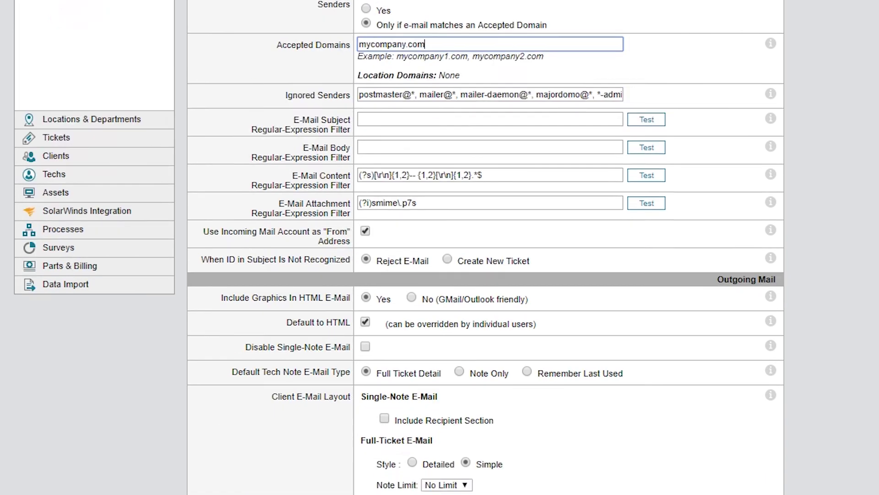
{"action": "scroll", "coordinate": [486, 320], "scroll_direction": "down", "scroll_amount": 3}
Save the e-mail options, then go to the outgoing mail accounts list
{"action": "left_click", "coordinate": [751, 422]}
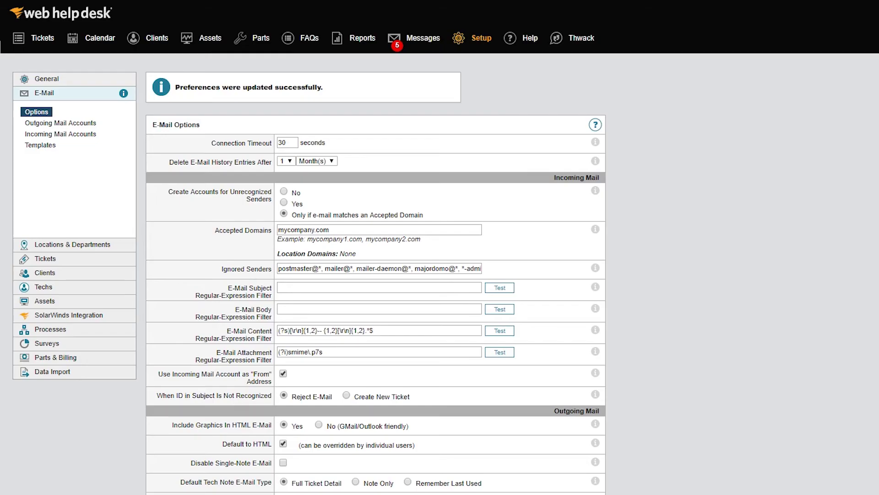
{"action": "left_click", "coordinate": [61, 134]}
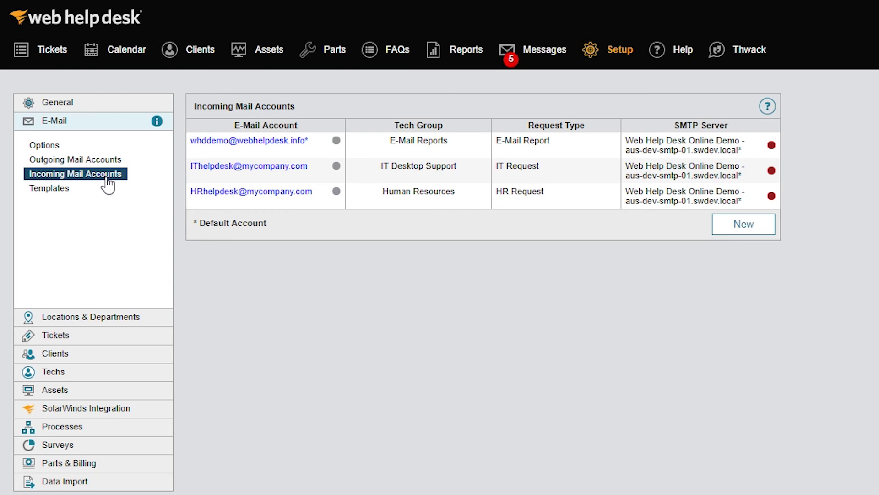
{"action": "left_click", "coordinate": [98, 160]}
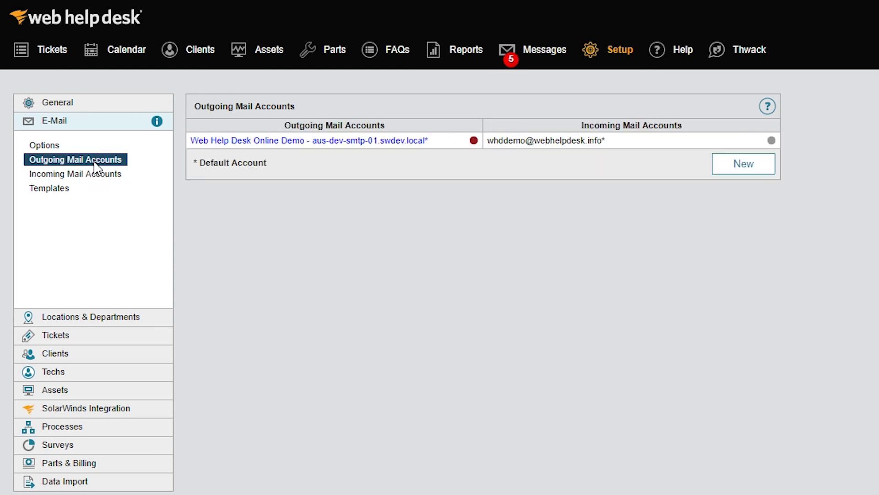
Create a new outgoing mail account with SMTP server smtp.mycompany.com
{"action": "left_click", "coordinate": [728, 172]}
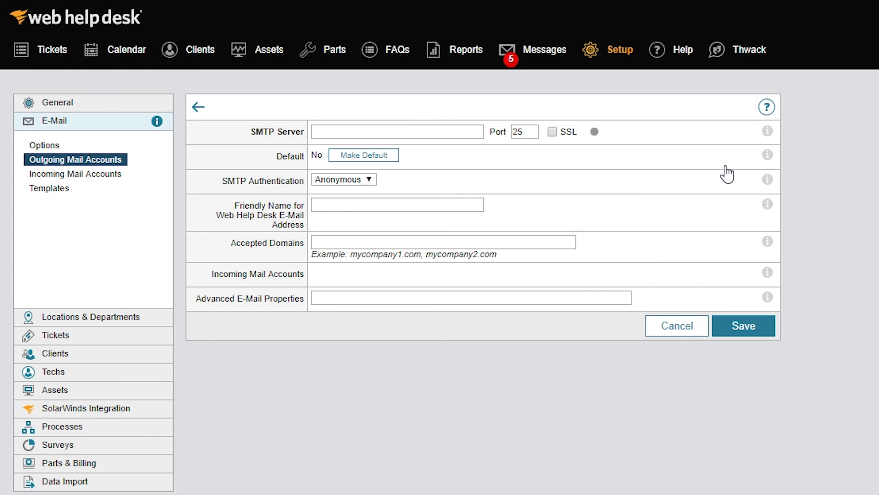
{"action": "left_click", "coordinate": [474, 133]}
{"action": "type", "text": "smtp"}
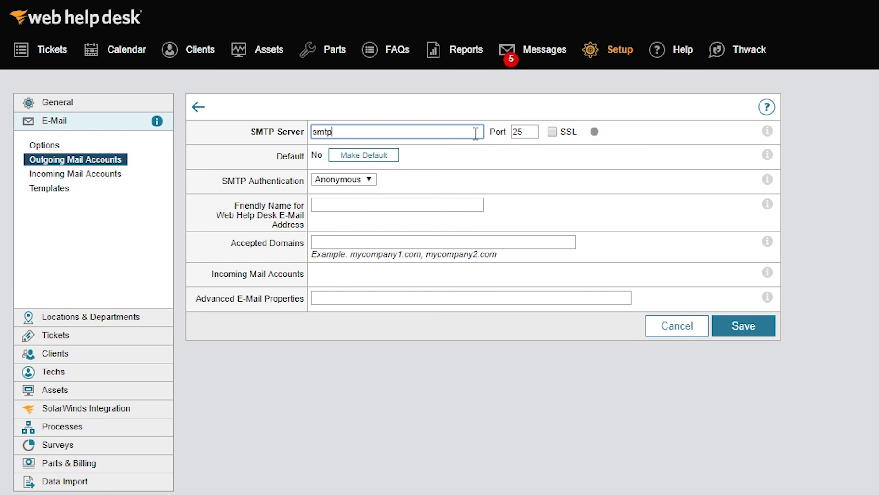
{"action": "type", "text": ".mycompany.com"}
Keep SMTP authentication as Anonymous and enter 'IT Helpdesk' as the friendly name
{"action": "left_click", "coordinate": [369, 180]}
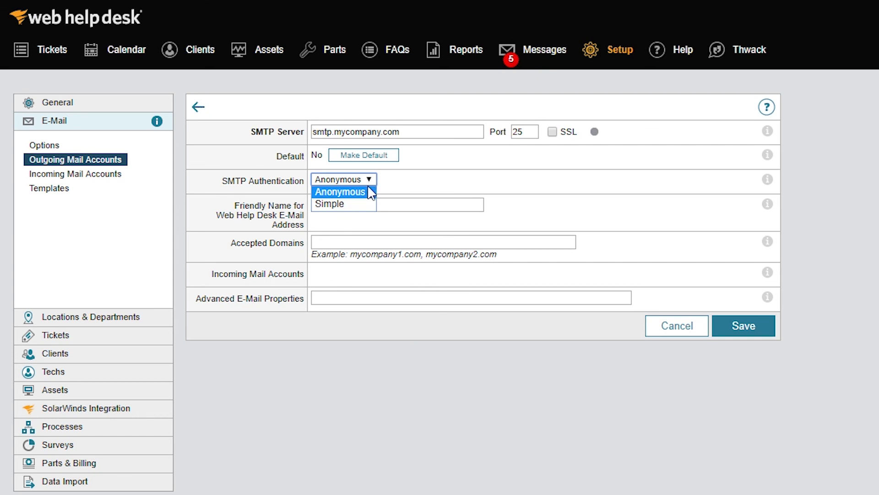
{"action": "left_click", "coordinate": [368, 206]}
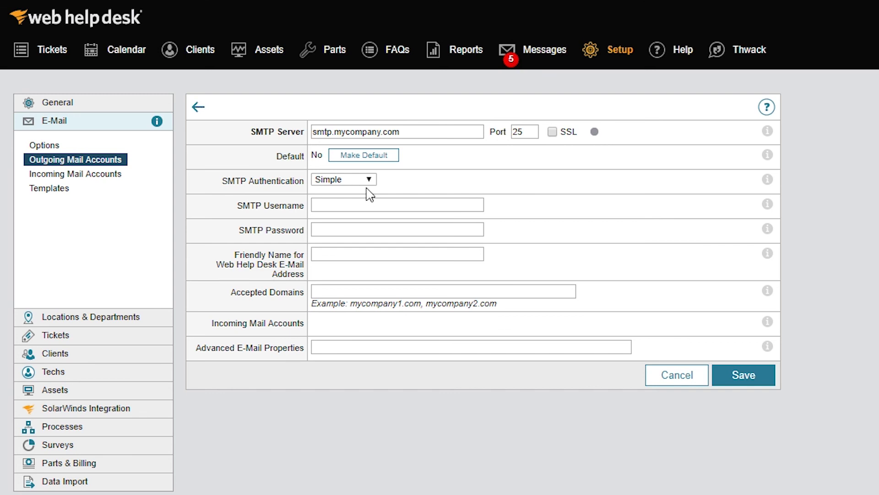
{"action": "left_click", "coordinate": [369, 179]}
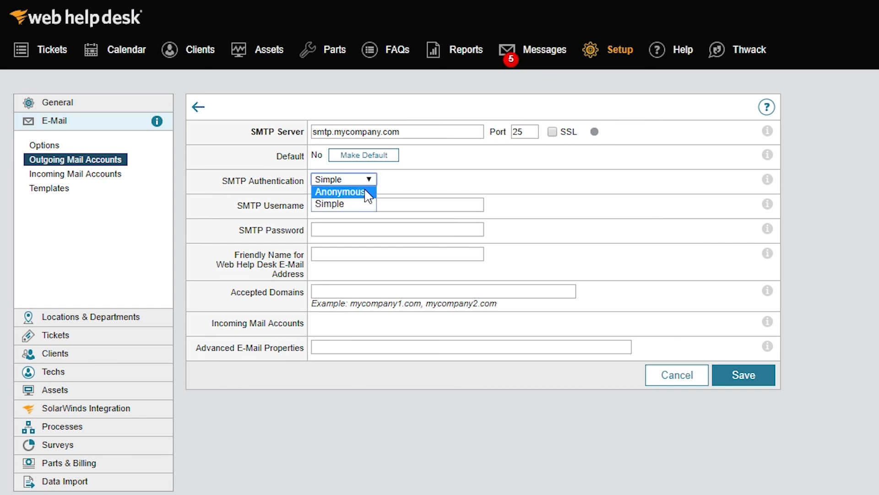
{"action": "left_click", "coordinate": [366, 192]}
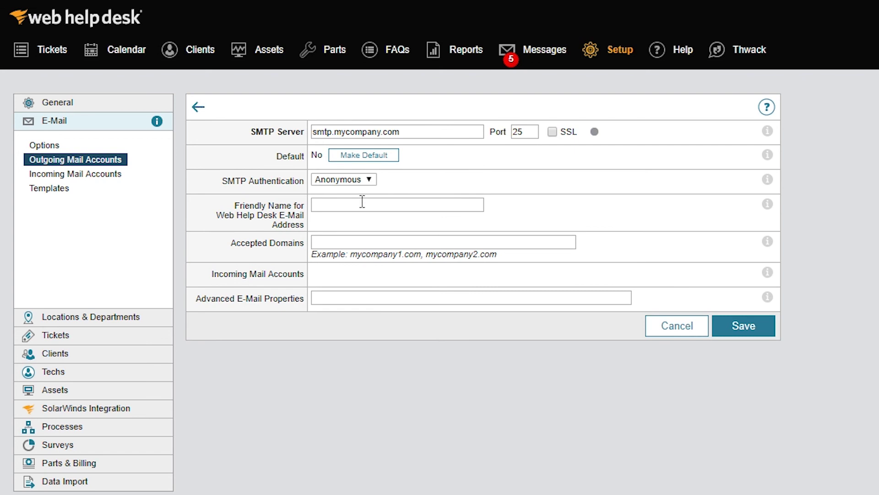
{"action": "left_click", "coordinate": [363, 201]}
{"action": "type", "text": "IT "}
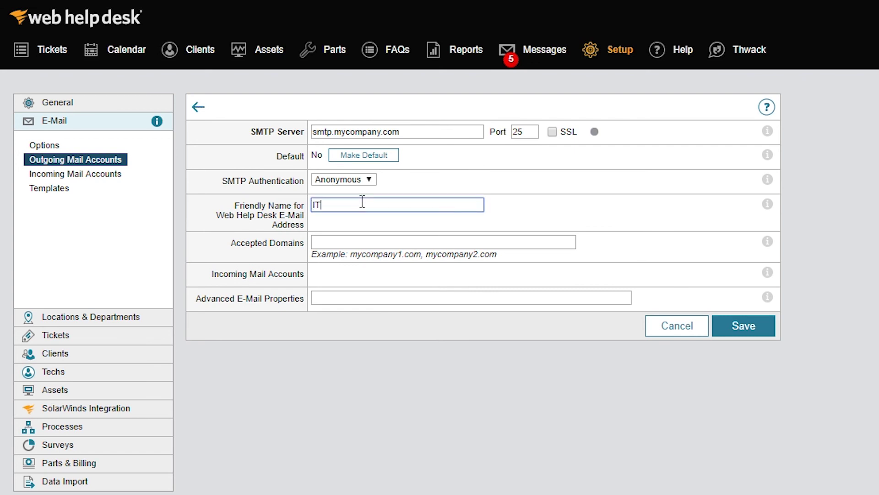
{"action": "type", "text": "Helpdesk"}
{"action": "left_click", "coordinate": [729, 330]}
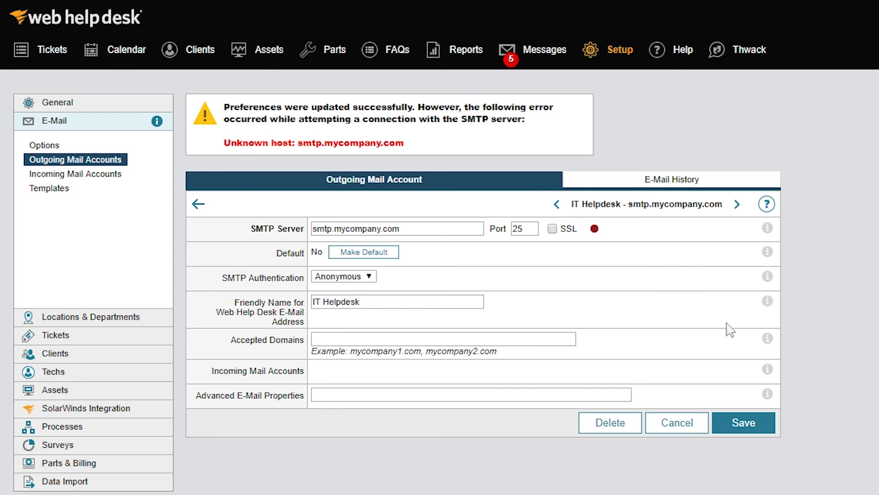